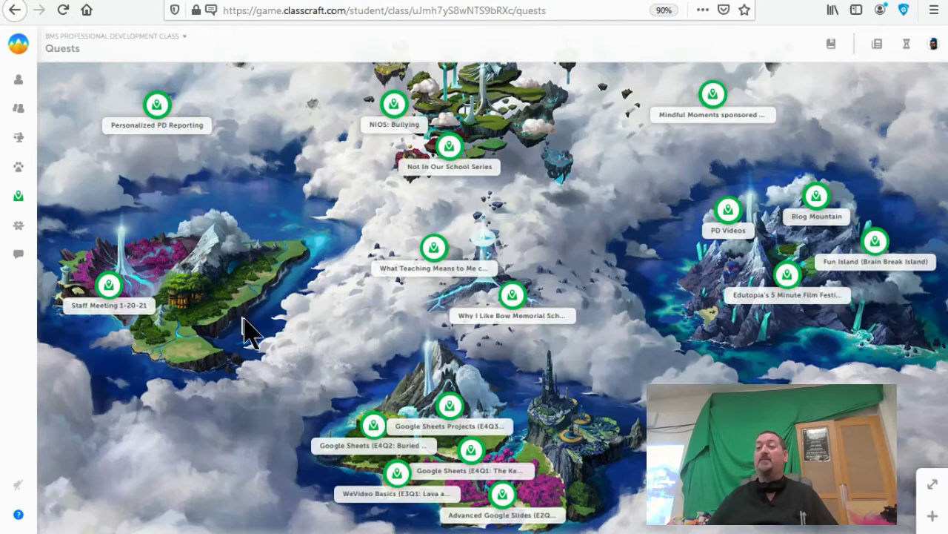
Move the quest map past Mindful Moments and Blog Mountain to the Staff Meeting and Google Sheets quests.
scroll(280, 338, "up", 4)
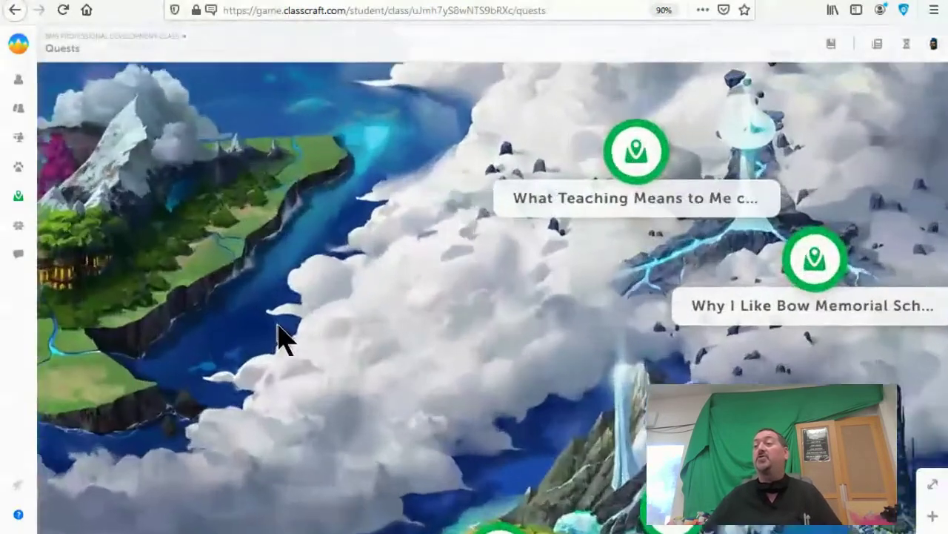
scroll(286, 338, "down", 5)
scroll(286, 337, "down", 3)
scroll(178, 363, "up", 6)
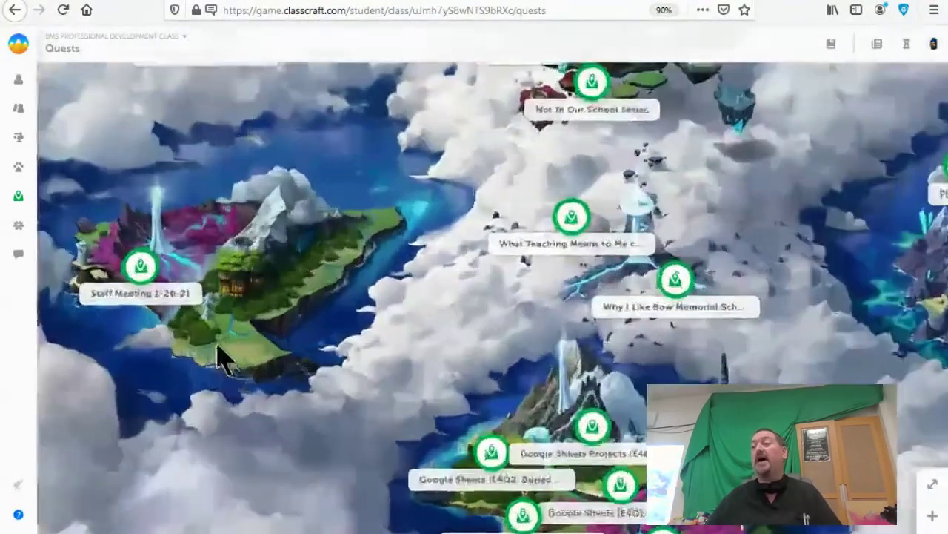
left_click_drag(522, 268, 306, 303)
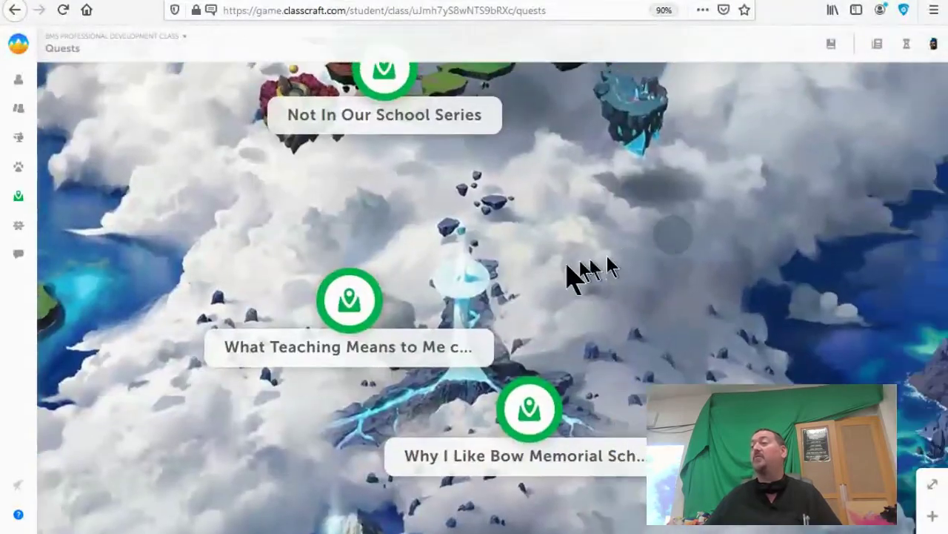
left_click_drag(576, 272, 356, 378)
scroll(457, 345, "down", 6)
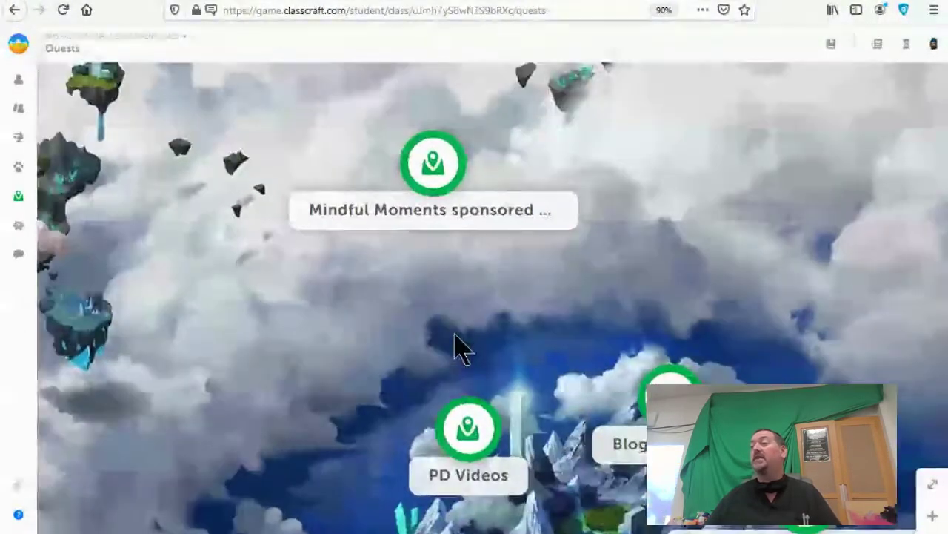
left_click_drag(237, 409, 313, 343)
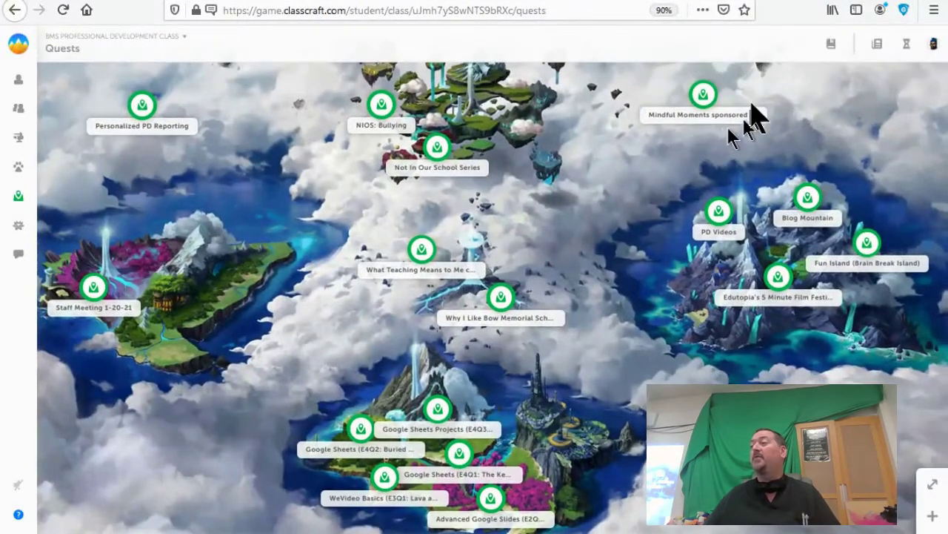
Center the Staff Meeting island and start the Staff Meeting 1-20-21 questline from its Introduction.
scroll(250, 144, "down", 2)
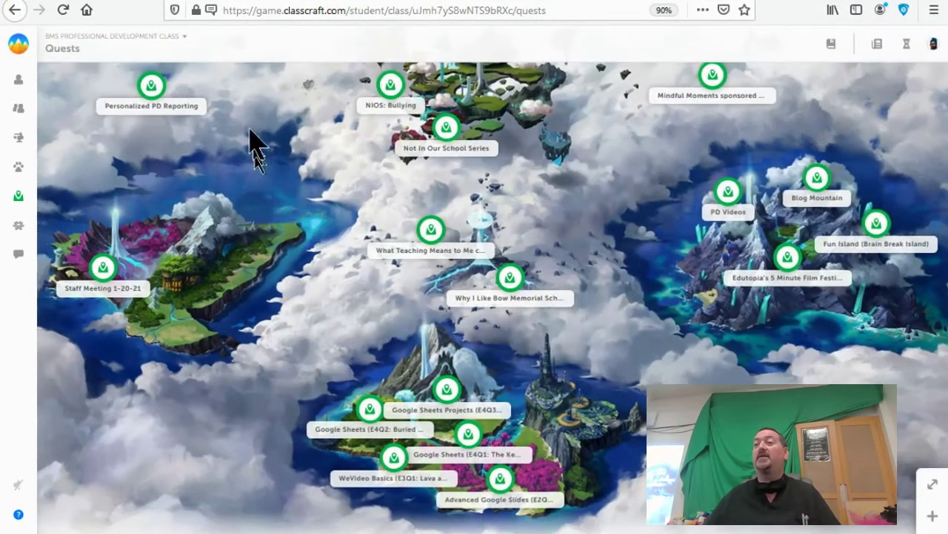
scroll(296, 237, "up", 5)
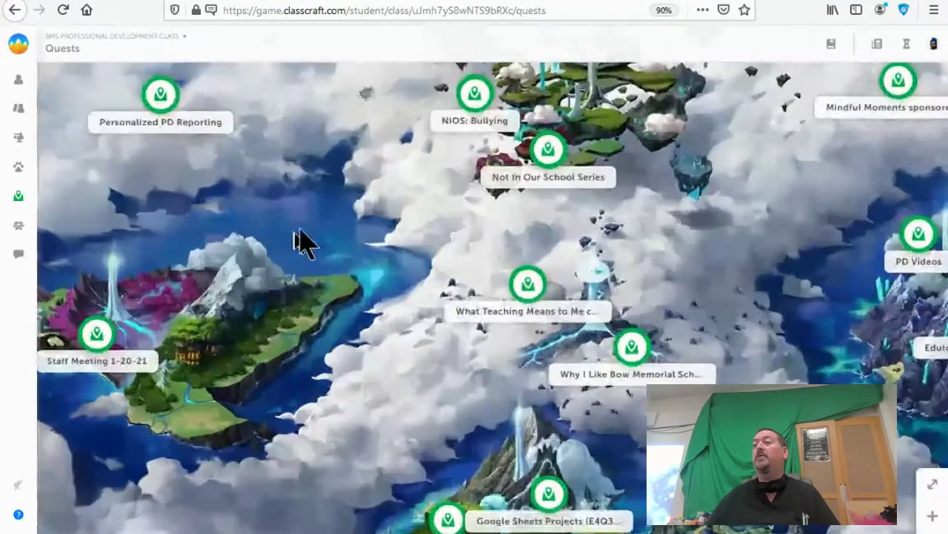
left_click_drag(322, 244, 354, 109)
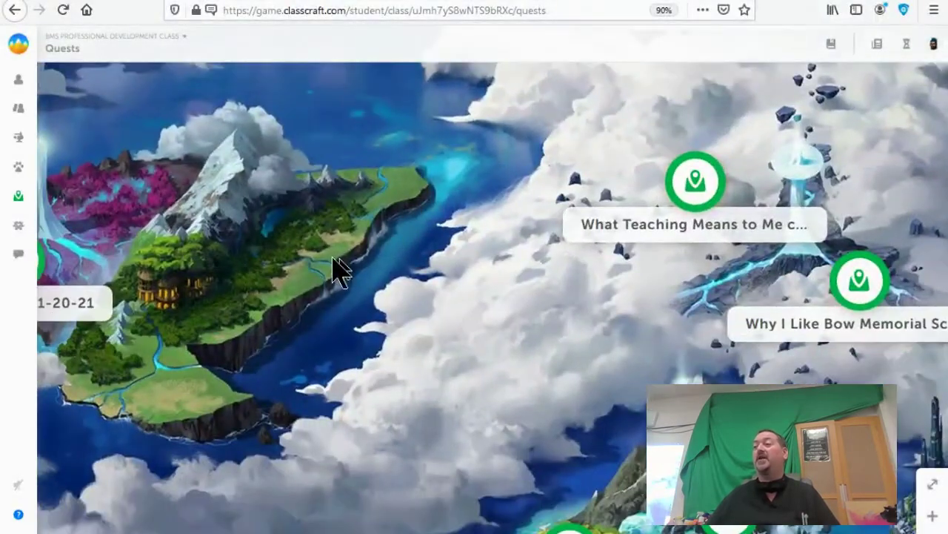
left_click_drag(338, 271, 452, 286)
scroll(438, 291, "down", 5)
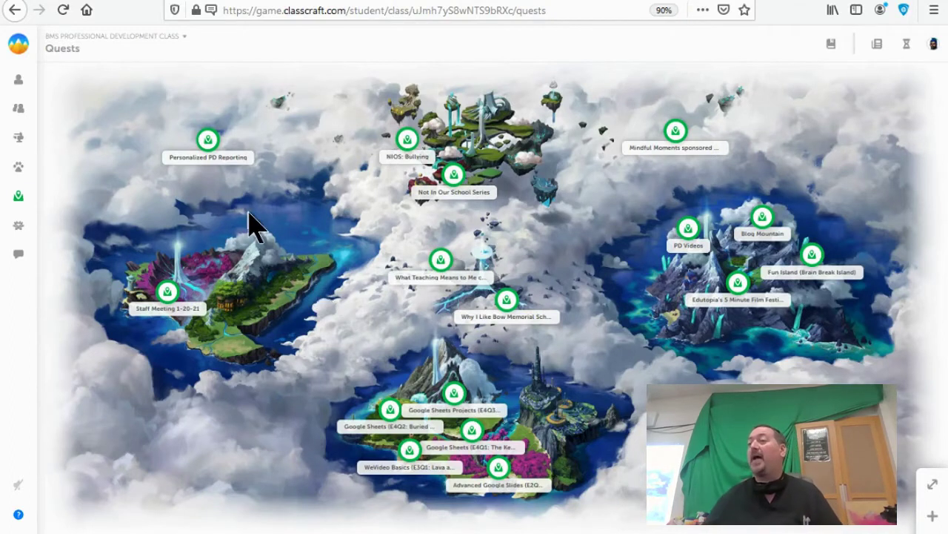
scroll(314, 259, "up", 1)
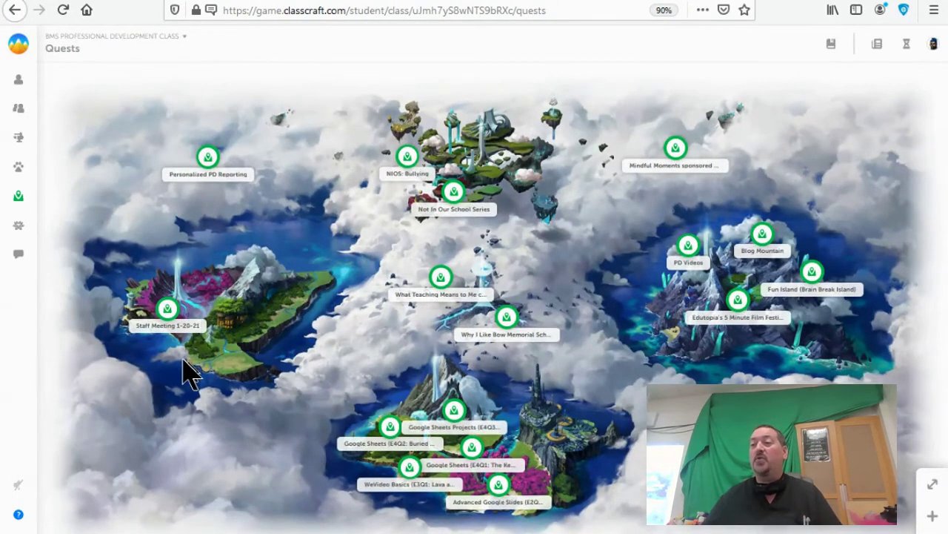
scroll(189, 371, "up", 2)
left_click_drag(272, 239, 361, 235)
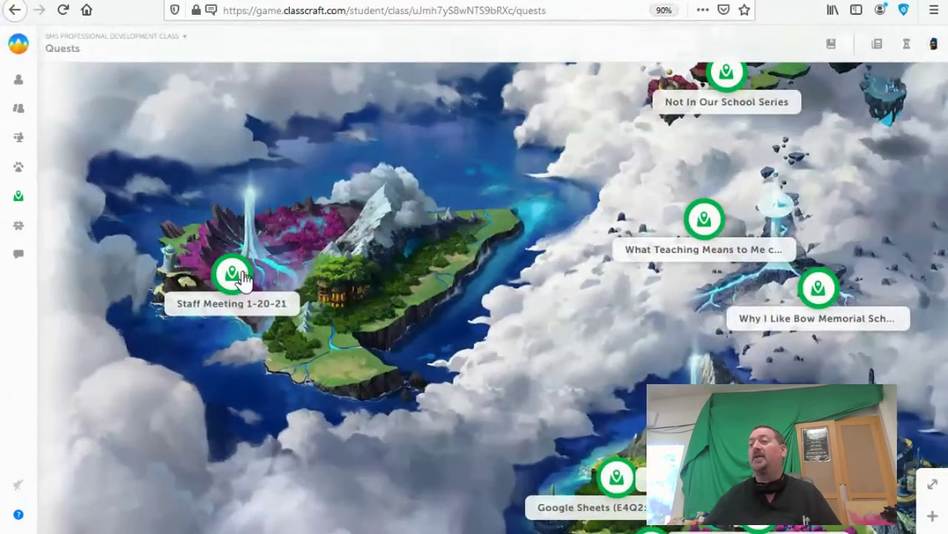
left_click(234, 276)
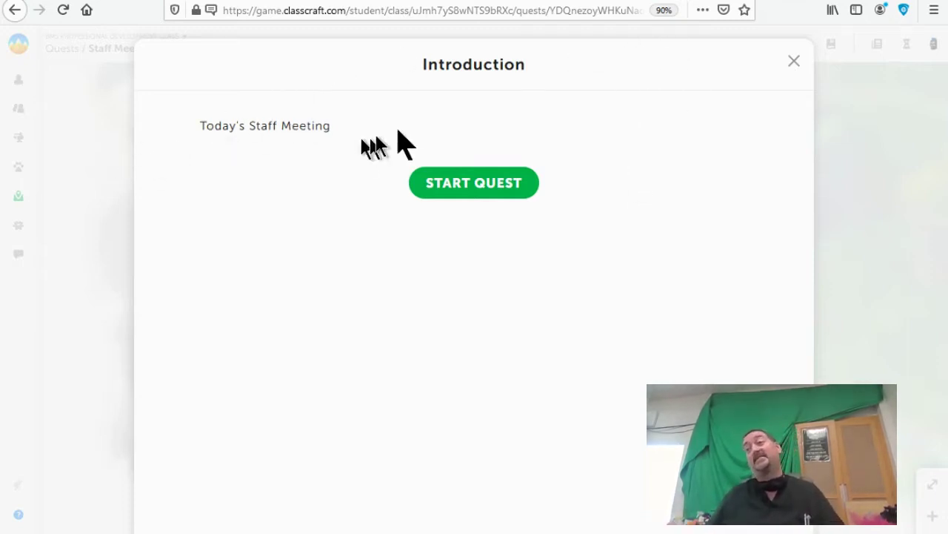
left_click(472, 186)
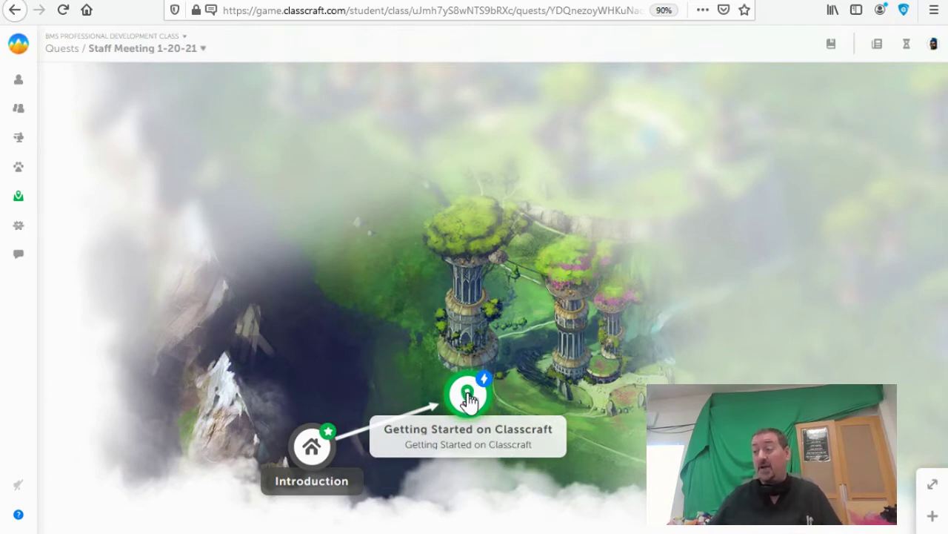
Open Getting Started on Classcraft, play and pause its task video, then view the assignment.
left_click(468, 398)
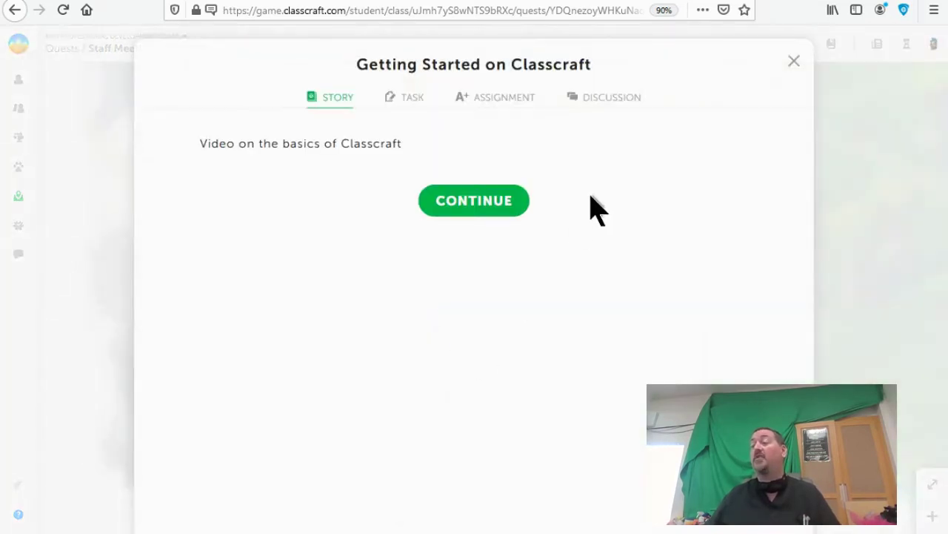
left_click(476, 204)
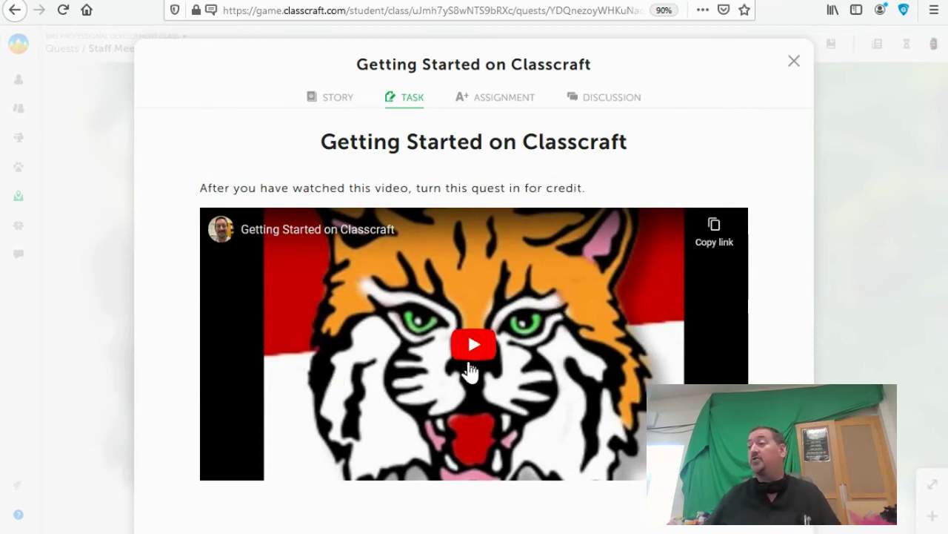
left_click(474, 359)
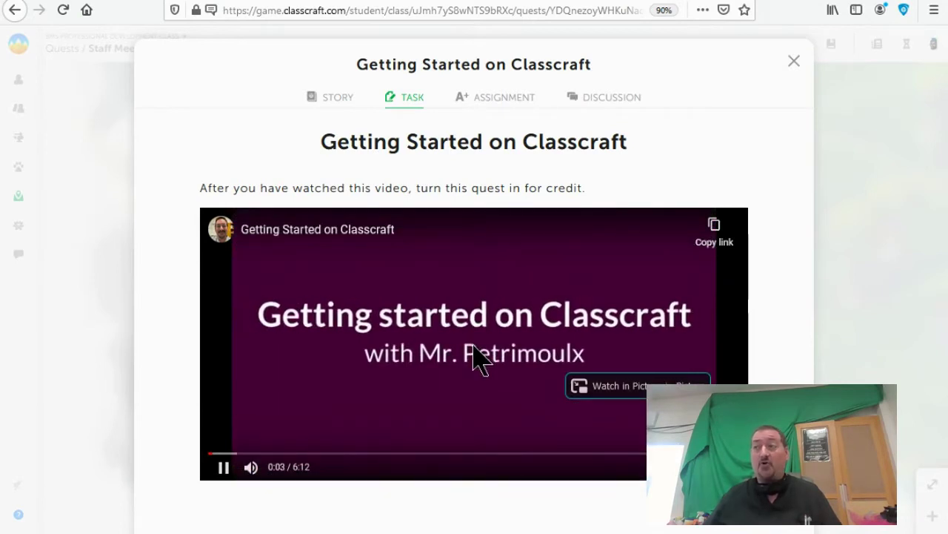
left_click(475, 354)
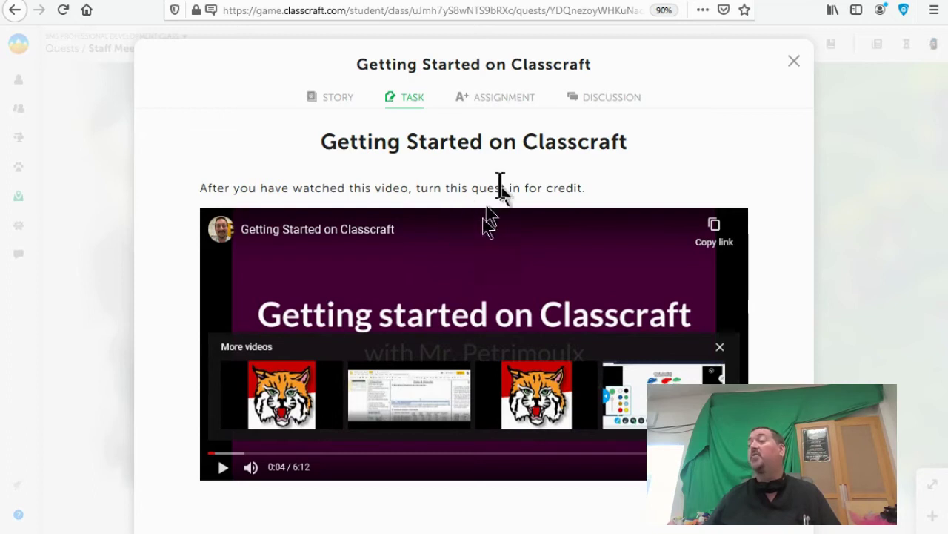
left_click(494, 101)
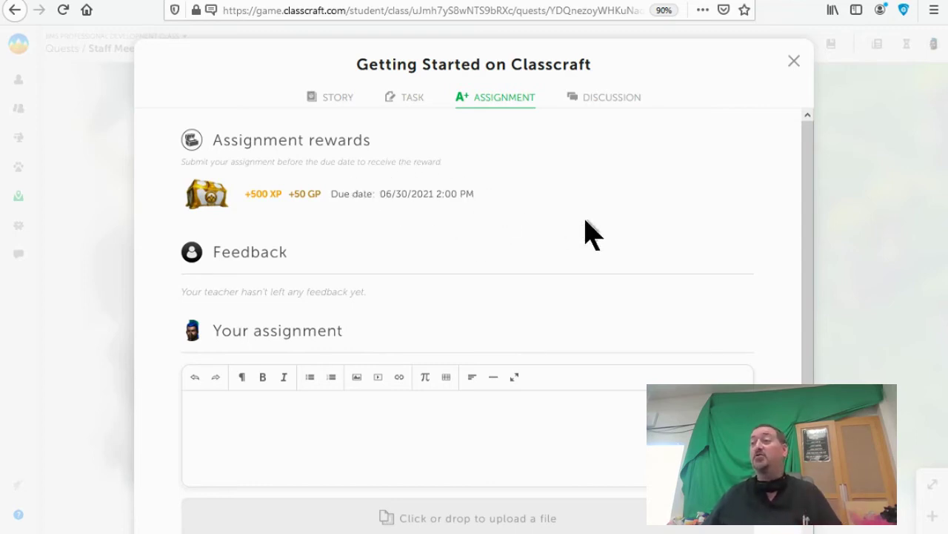
Submit the Getting Started assignment with the answer 'completed' and confirm the submission.
scroll(719, 244, "down", 1)
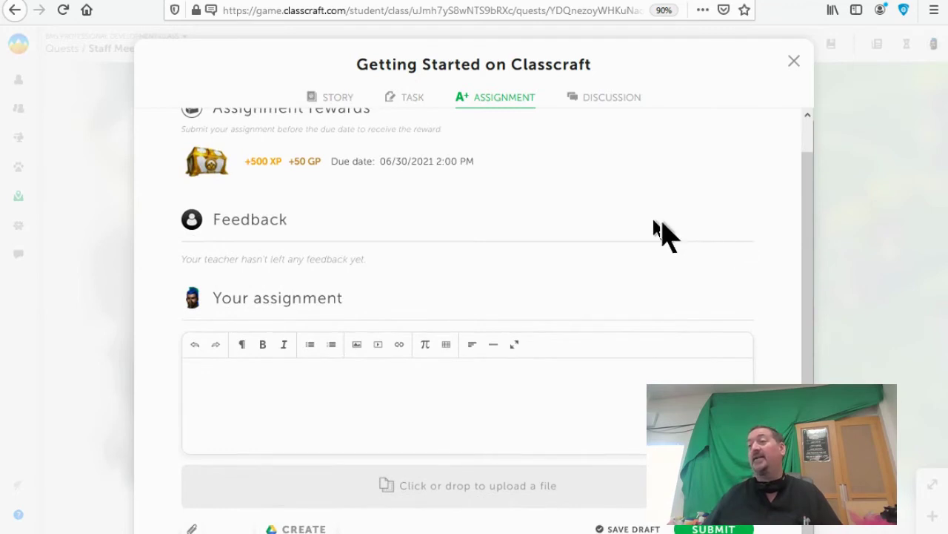
scroll(667, 232, "up", 1)
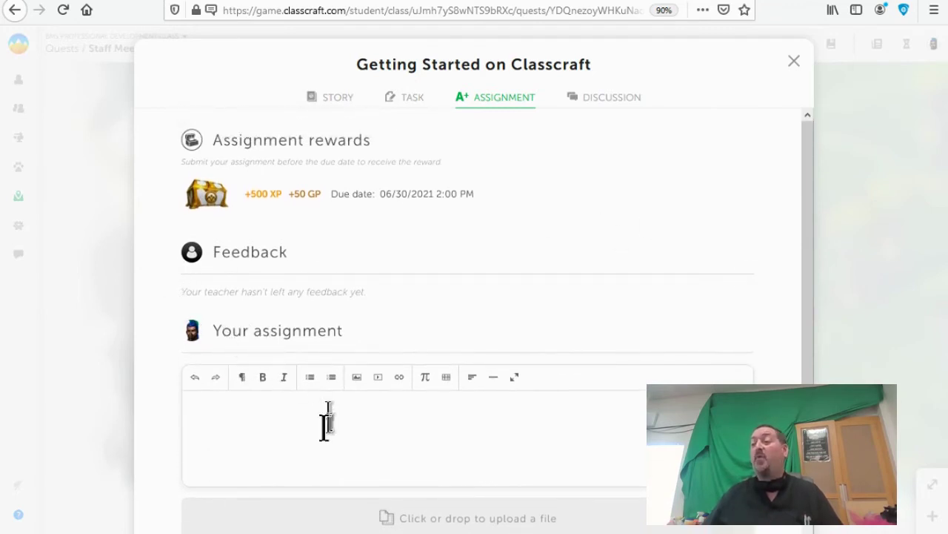
scroll(192, 318, "down", 1)
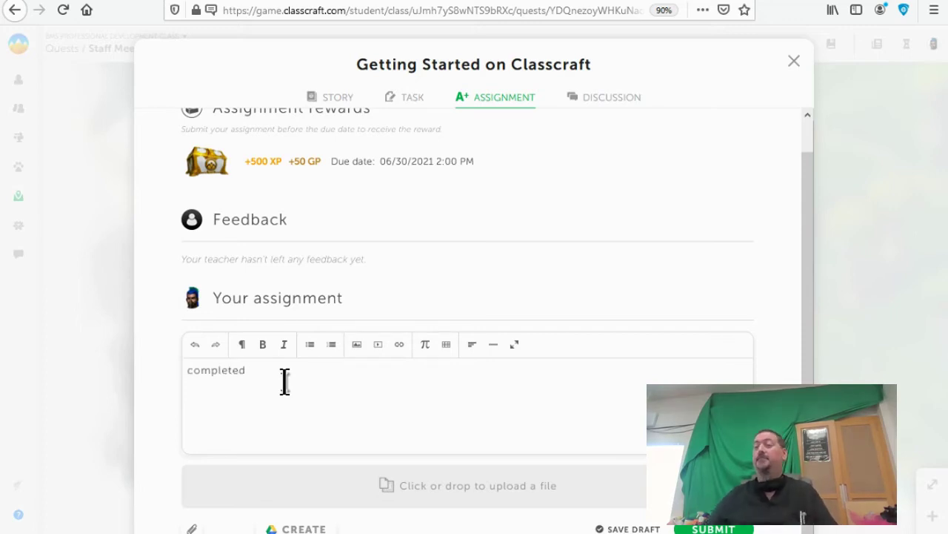
left_click(724, 528)
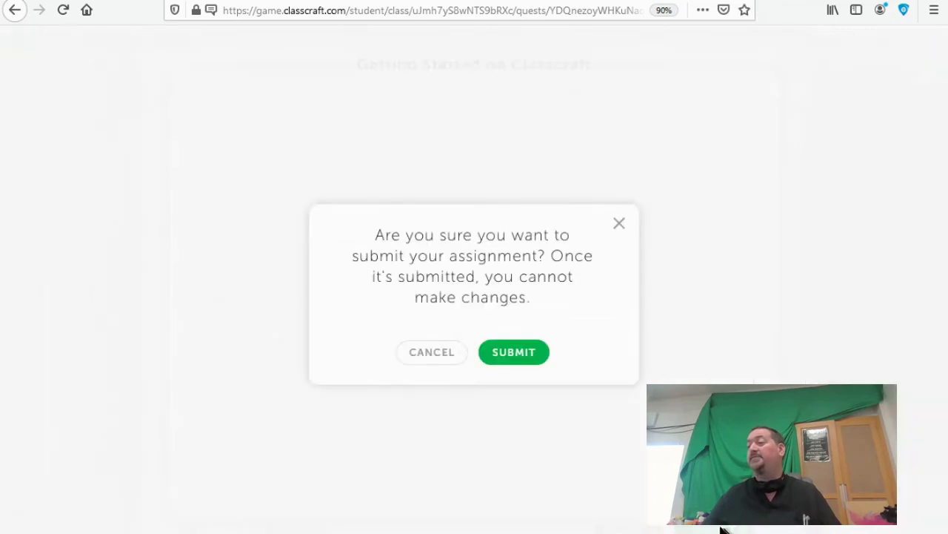
left_click(515, 354)
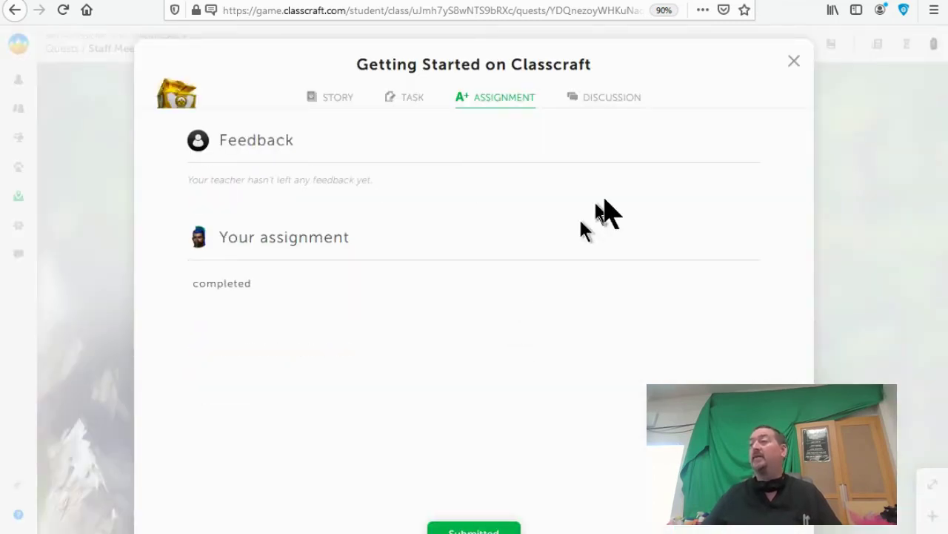
Back on the map, open What Teachers Think About During Staff Meetings at its task.
left_click(795, 62)
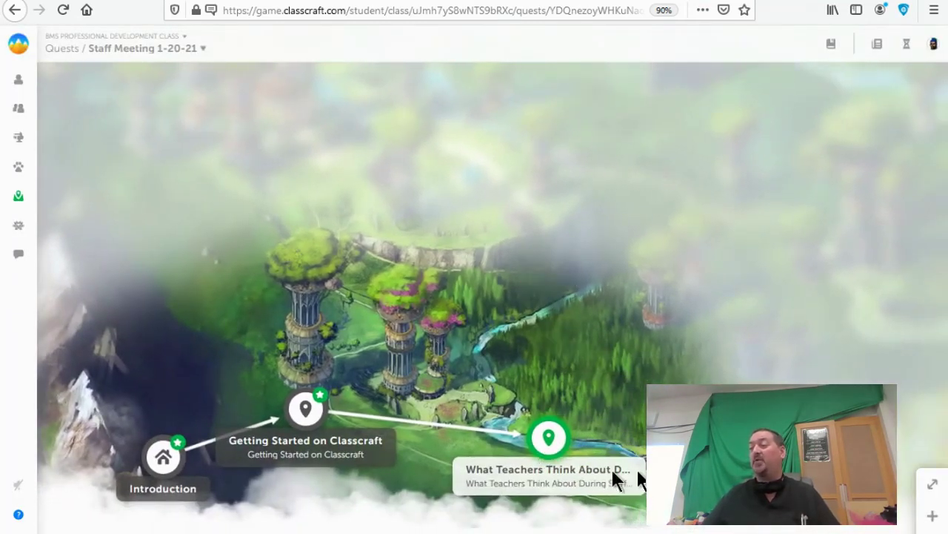
left_click(548, 443)
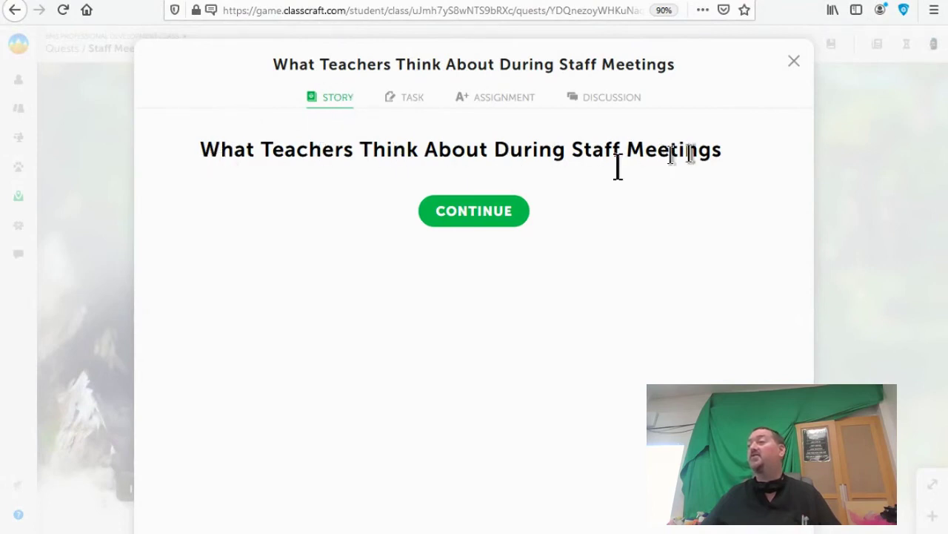
left_click(474, 213)
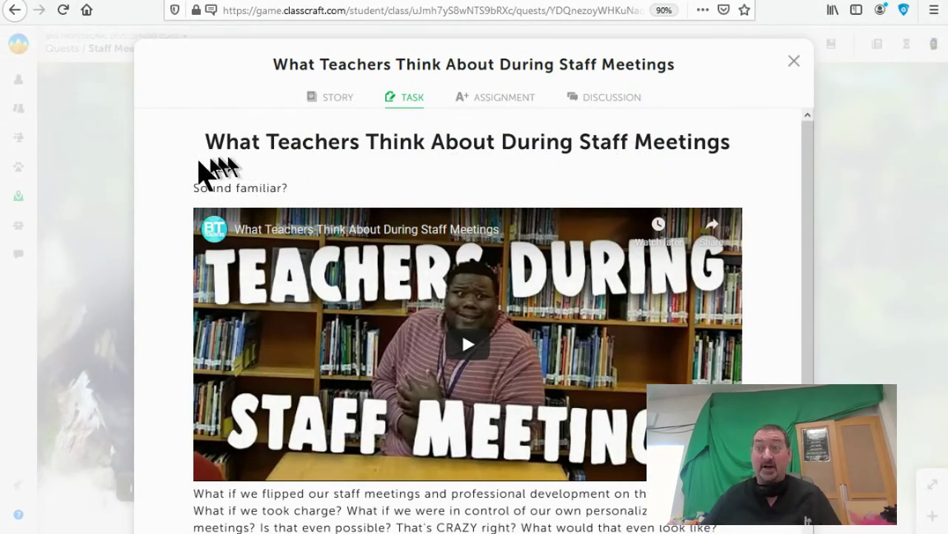
scroll(177, 244, "down", 1)
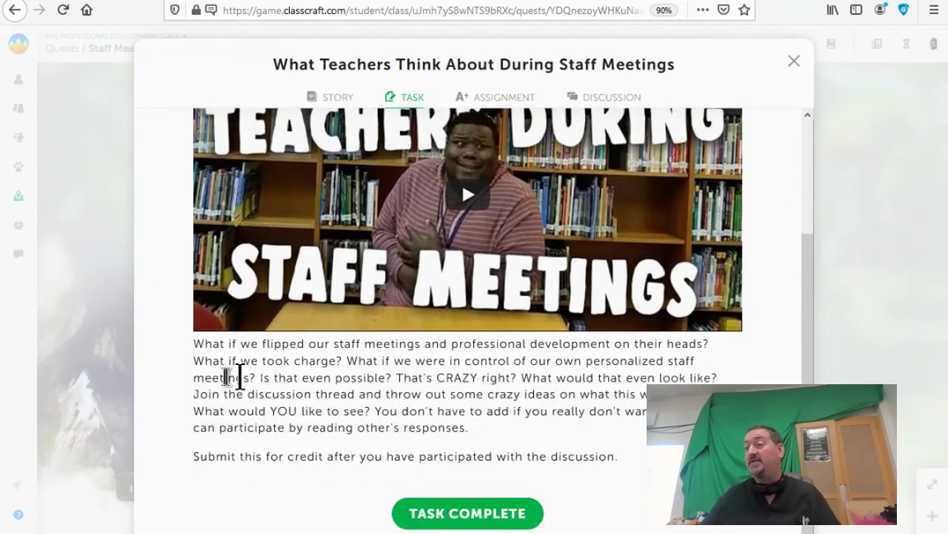
scroll(467, 334, "up", 2)
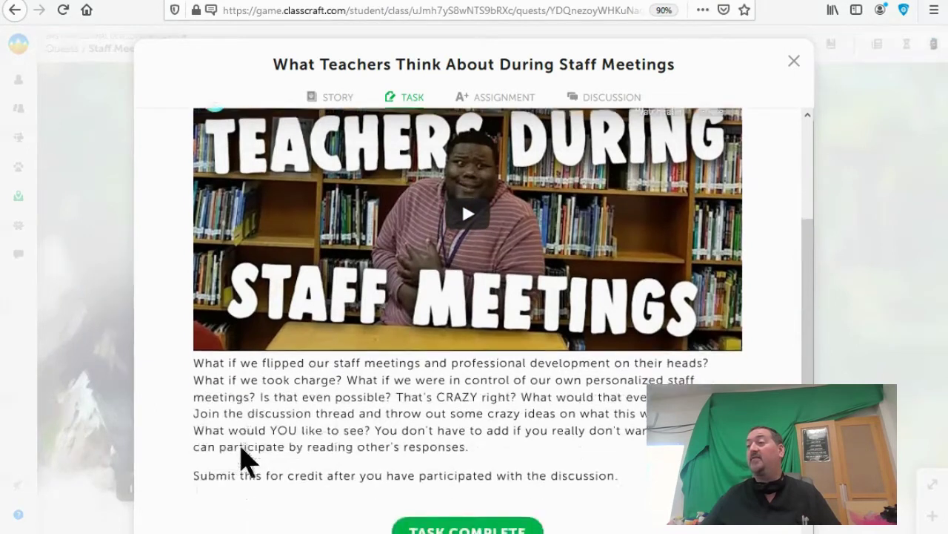
scroll(244, 448, "down", 2)
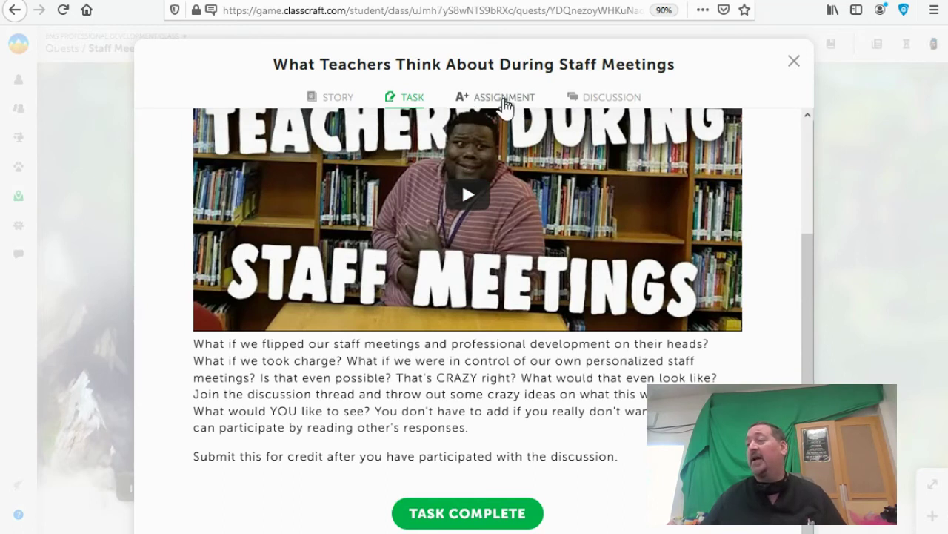
left_click(504, 104)
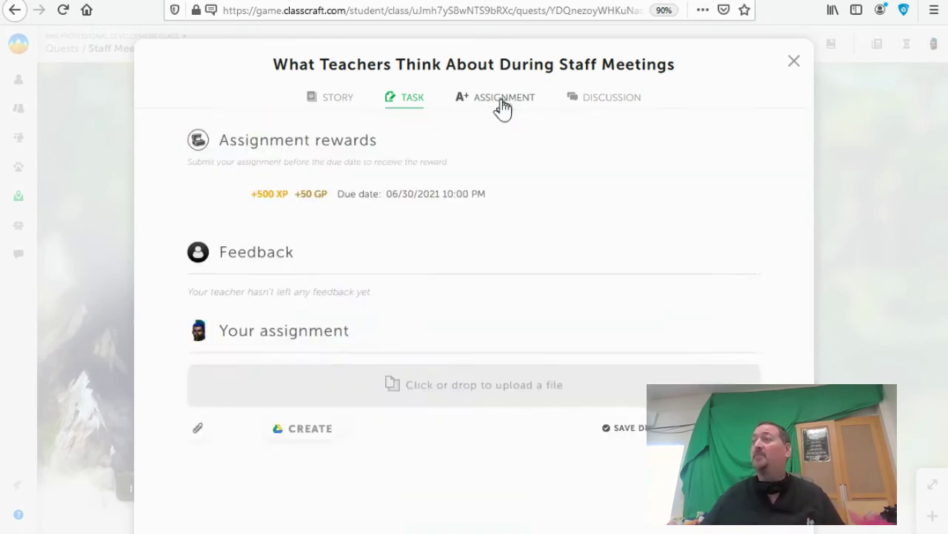
scroll(779, 265, "down", 1)
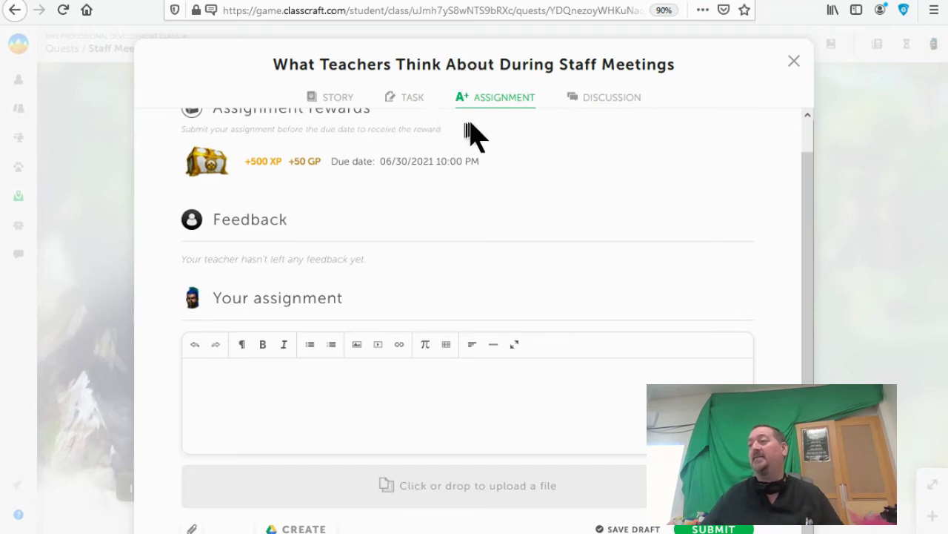
left_click(409, 104)
scroll(388, 381, "down", 3)
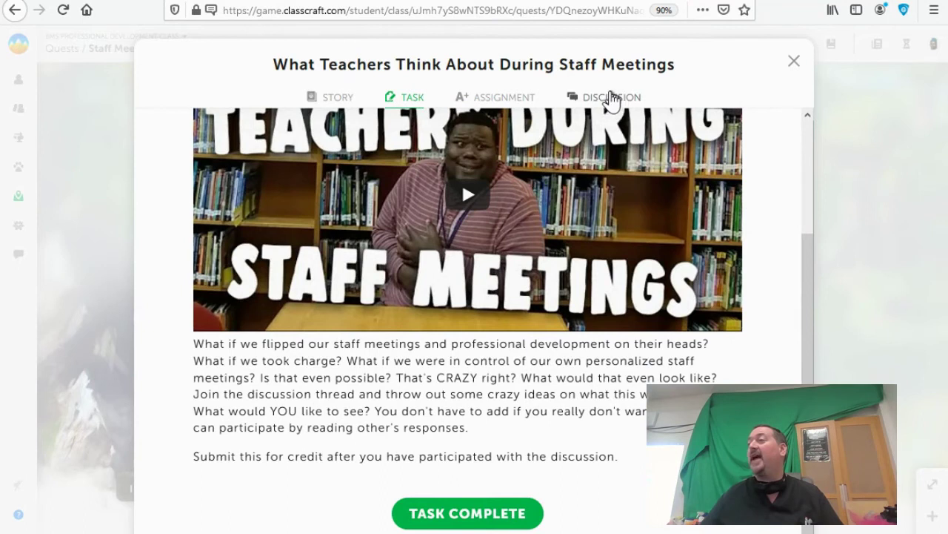
On the Discussion tab, post the comment 'type in your comments here'.
left_click(610, 104)
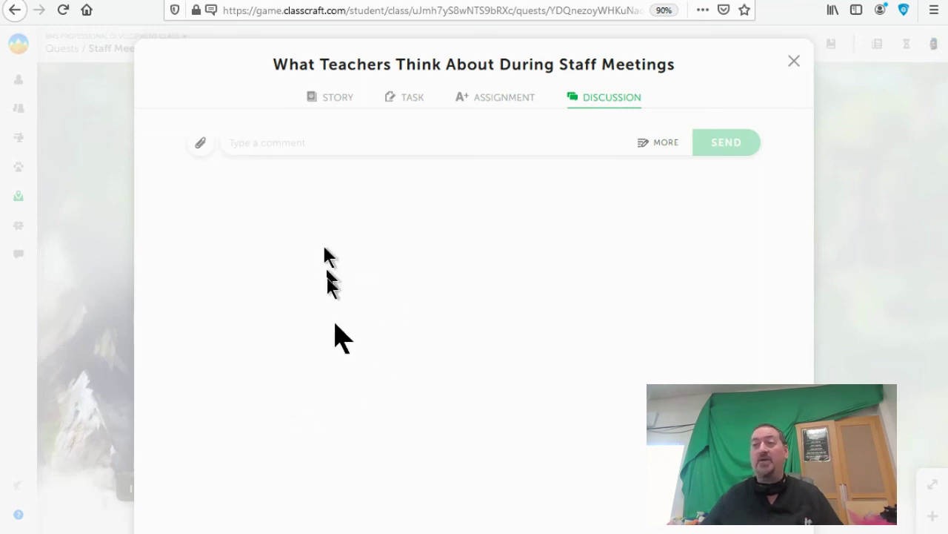
left_click(301, 140)
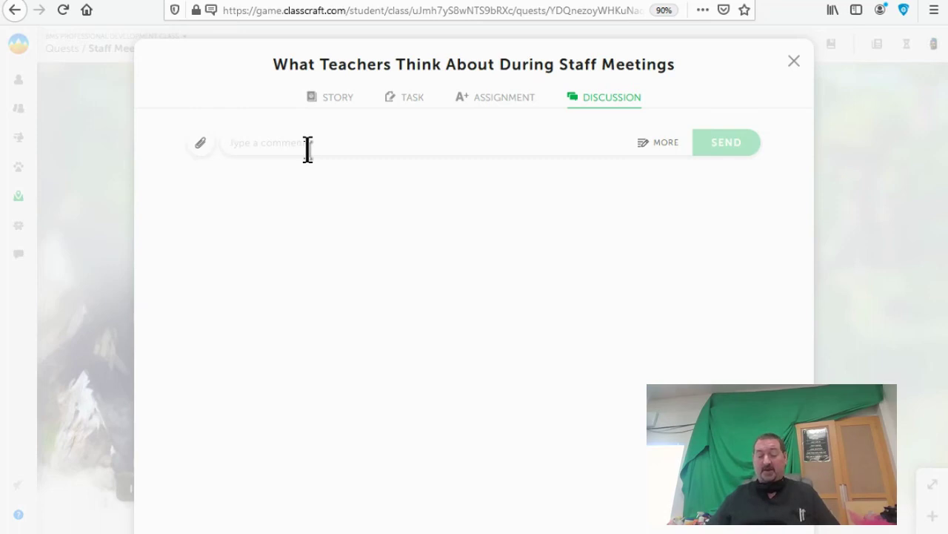
type("type in your comments here")
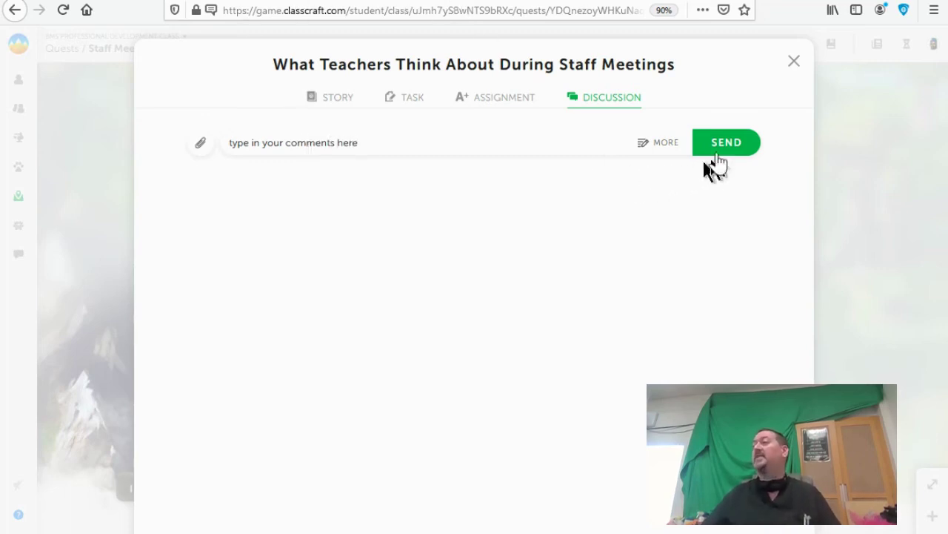
left_click(730, 145)
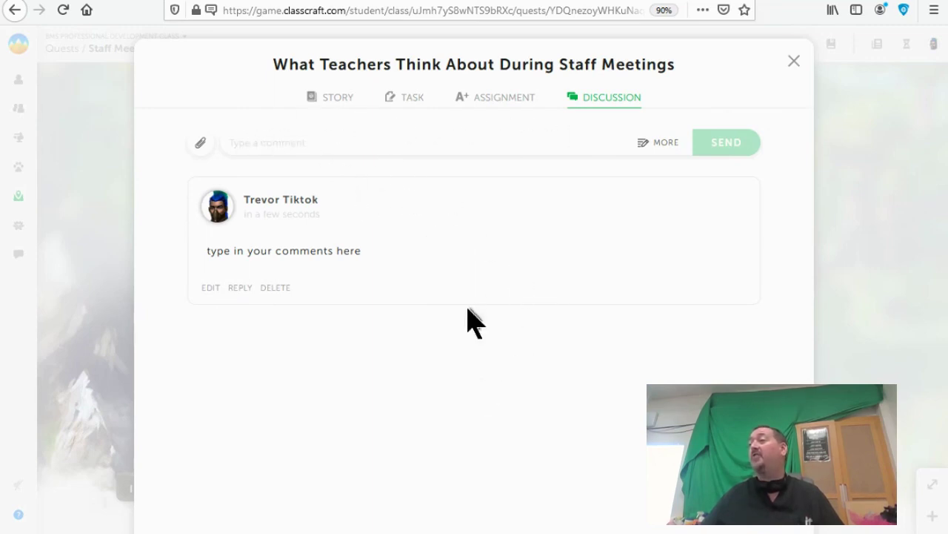
Submit and confirm the What Teachers Think assignment, then close the quest window.
left_click(496, 103)
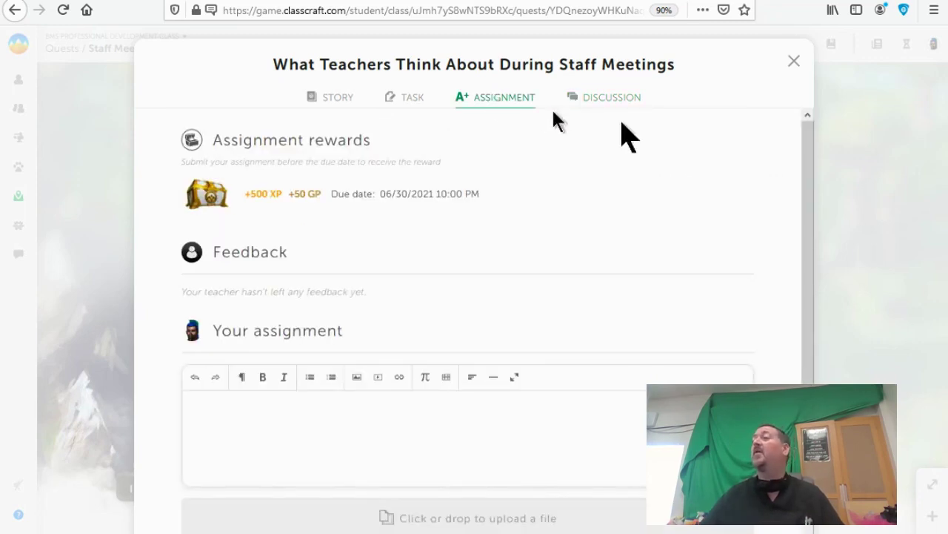
scroll(741, 222, "down", 1)
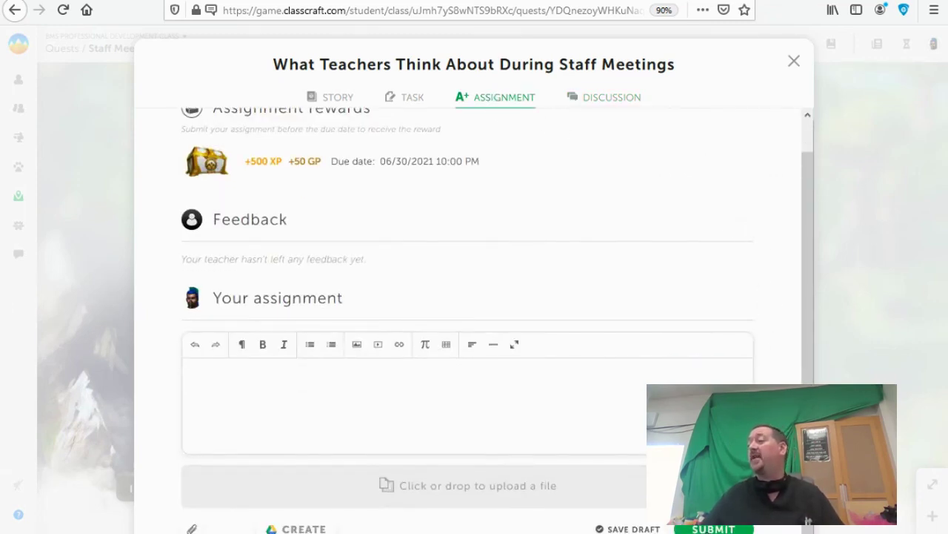
left_click(710, 529)
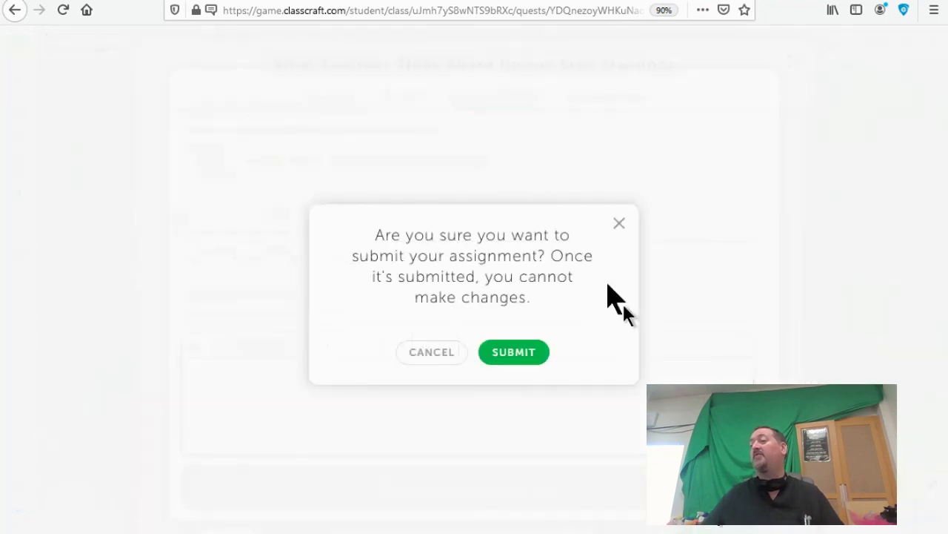
left_click(513, 355)
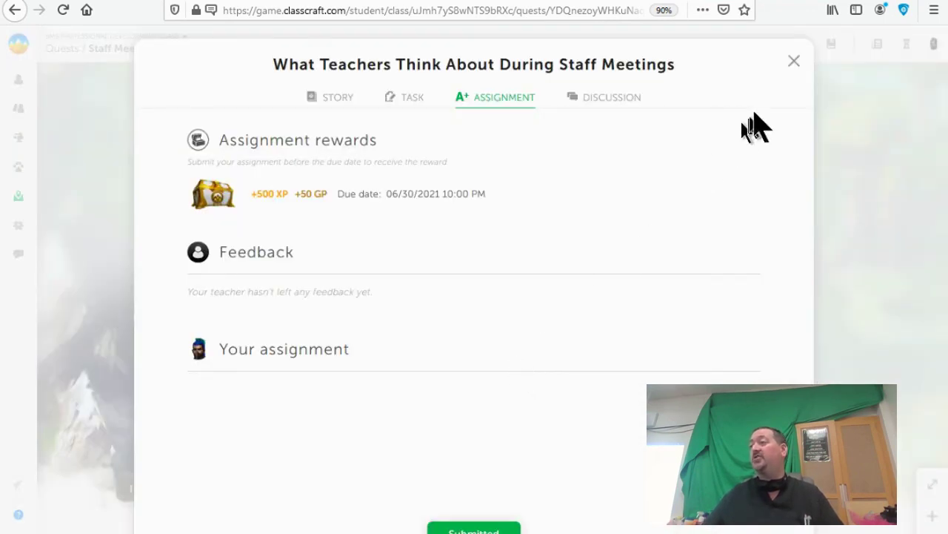
left_click(795, 63)
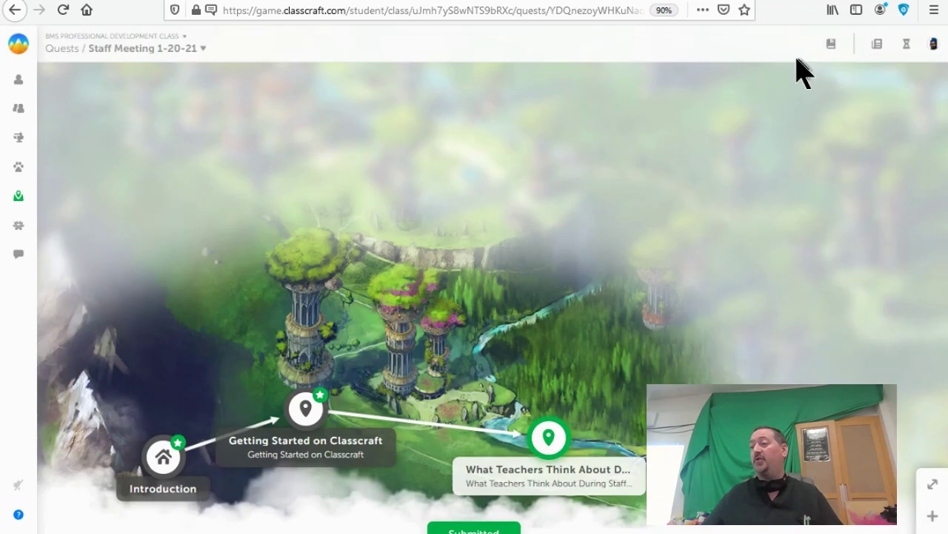